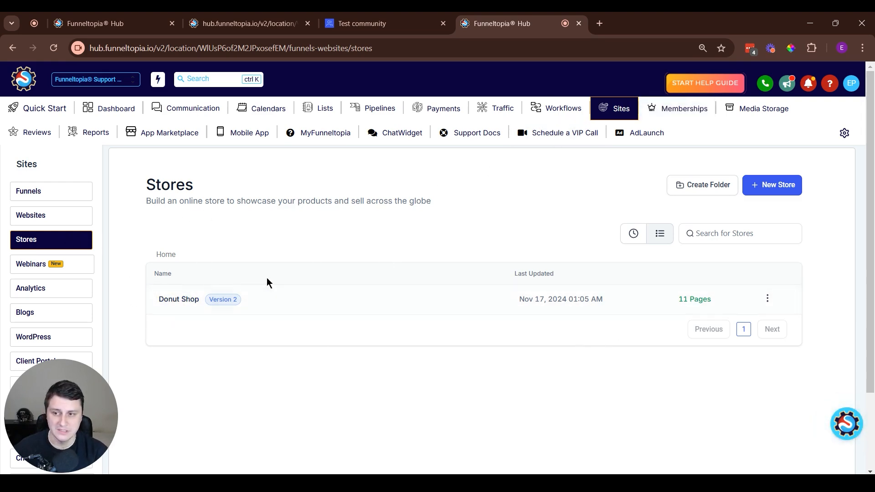
- Open the Donut Shop store and look through its existing pages
left_click(166, 301)
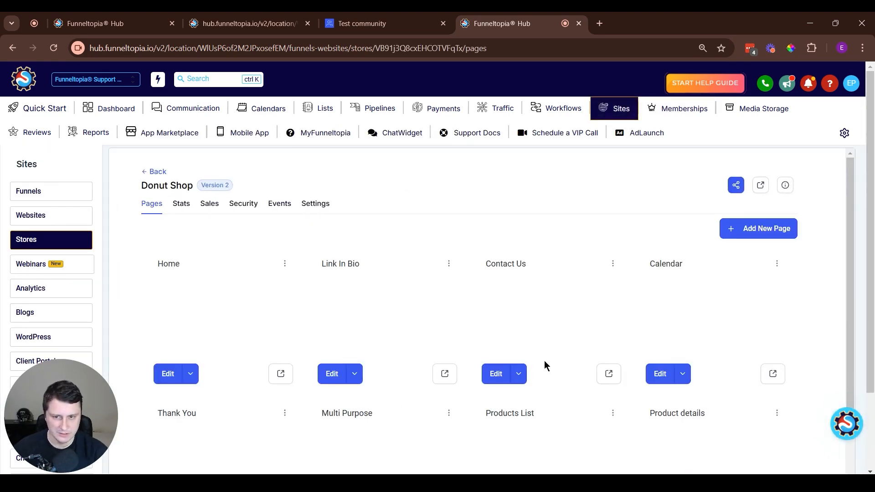
scroll(690, 344, "down", 4)
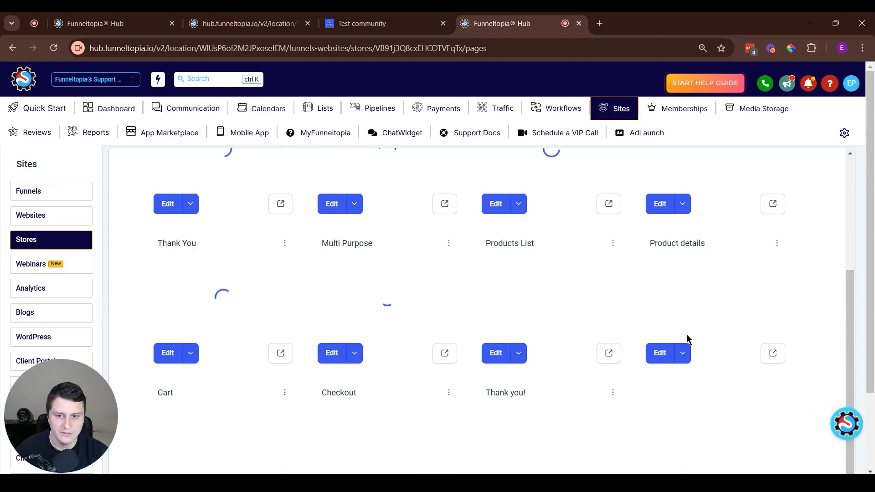
scroll(685, 336, "down", 3)
scroll(683, 334, "up", 3)
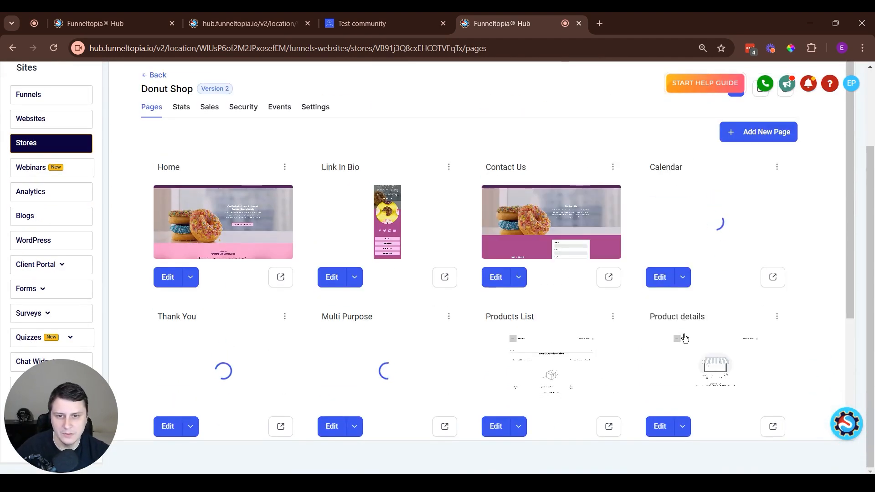
scroll(683, 335, "down", 3)
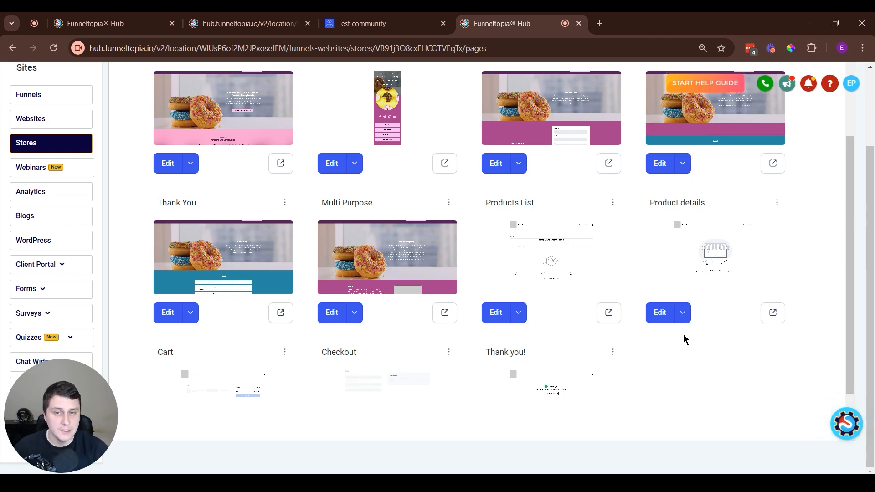
scroll(683, 335, "up", 3)
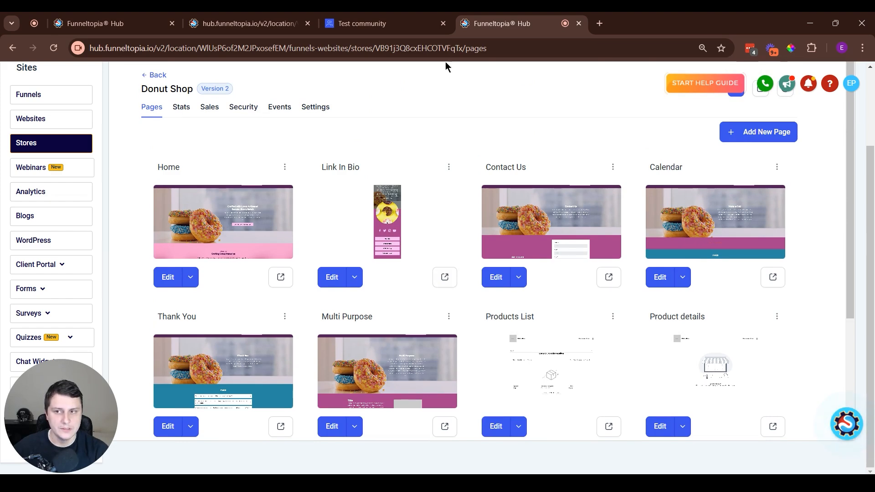
scroll(502, 206, "down", 3)
scroll(611, 347, "up", 3)
scroll(570, 191, "down", 3)
scroll(713, 289, "up", 3)
- Start a new page for the store and name it "Upsell offer"
left_click(748, 133)
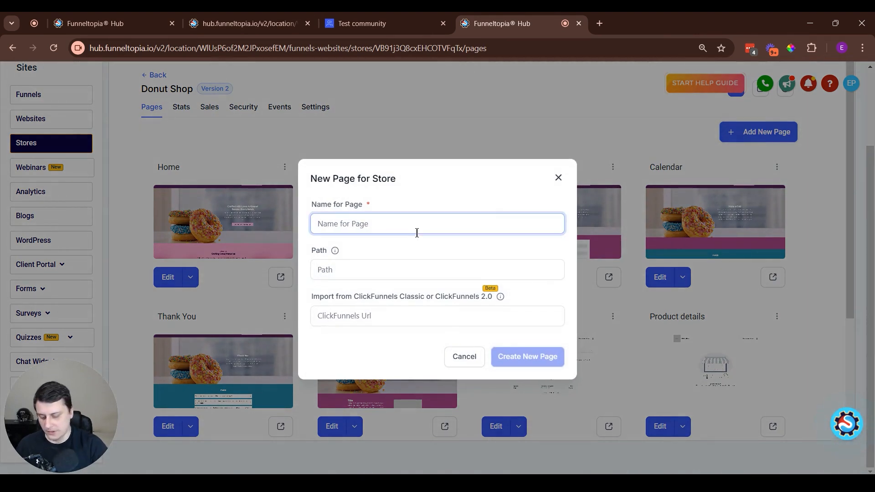
type("Upsell off")
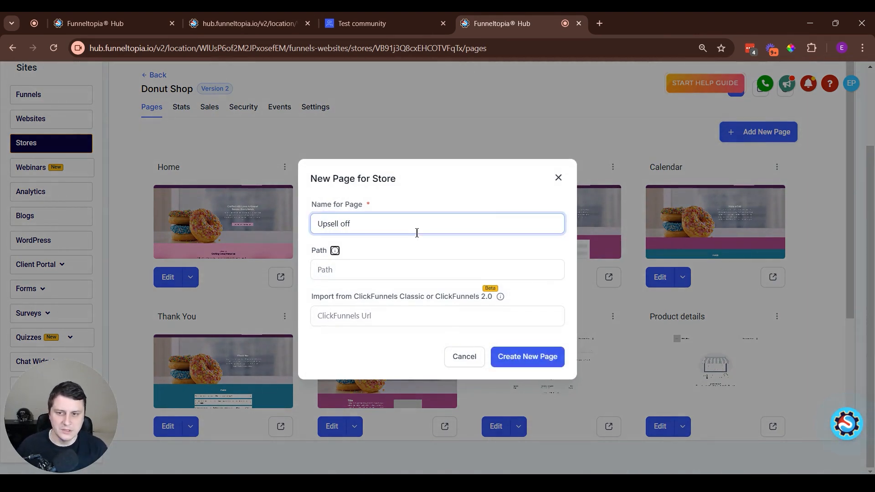
key("ctrl+a")
key("End")
type("er")
key("Tab")
key("Tab")
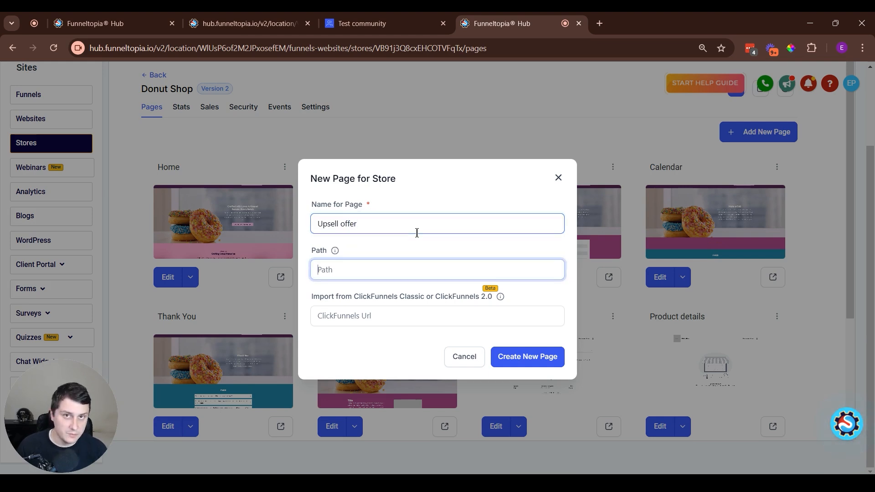
- Set the new page's path to /upsell-offer and create the page
type("/upse")
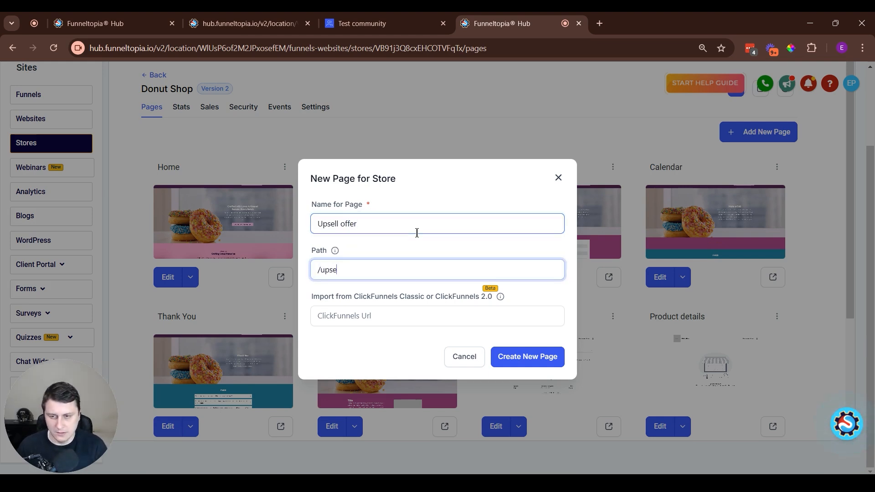
type("ll-offer")
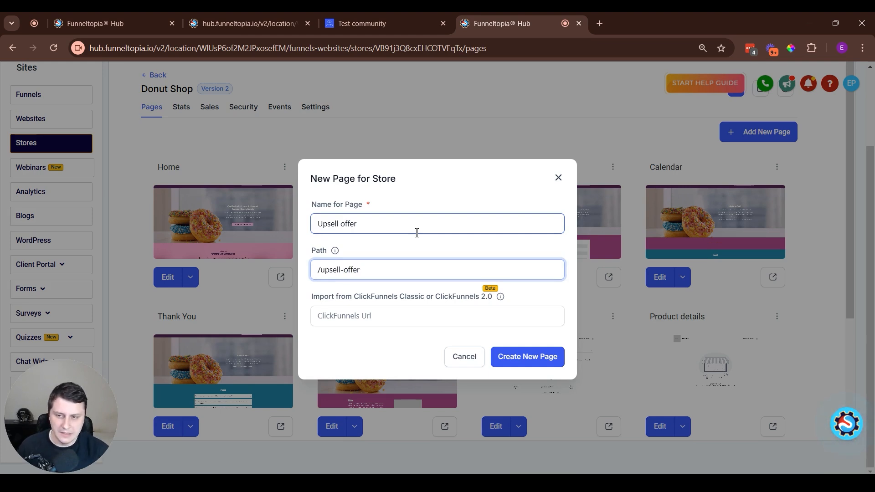
key("ctrl+a")
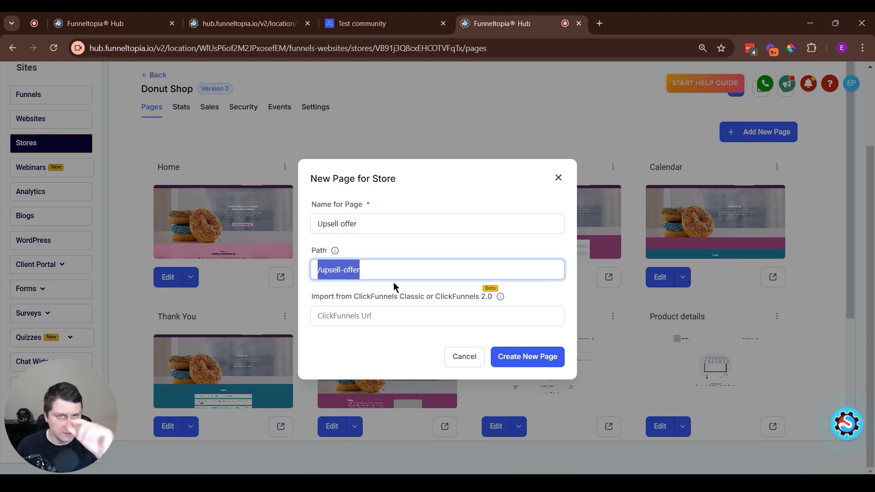
left_click(394, 283)
left_click_drag(363, 272, 309, 283)
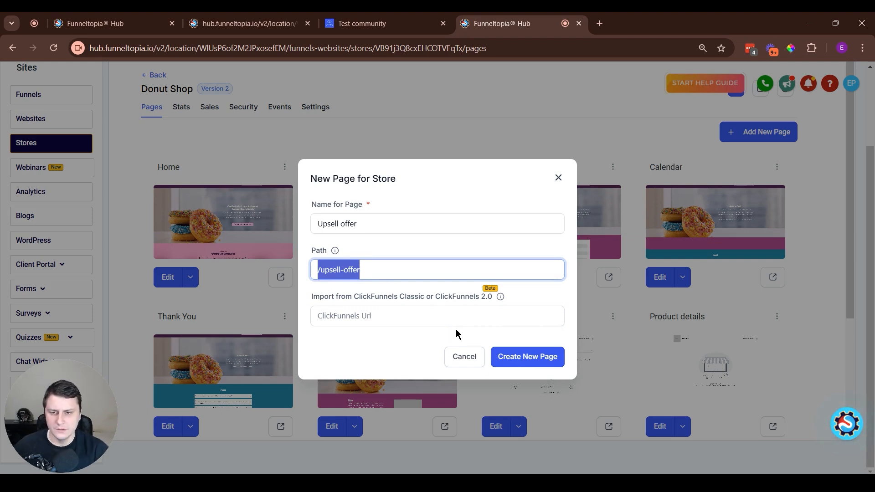
left_click(539, 360)
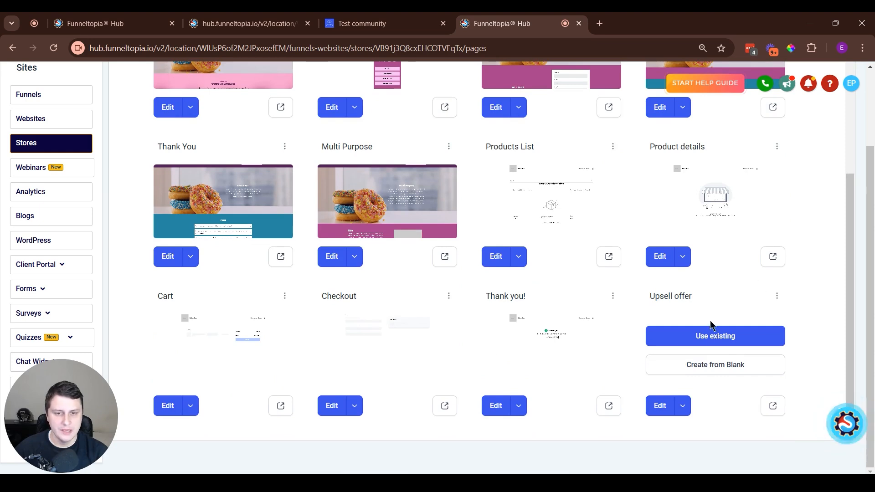
- Build the Upsell offer page from blank, adding a full-width section with a one-column row
left_click(723, 367)
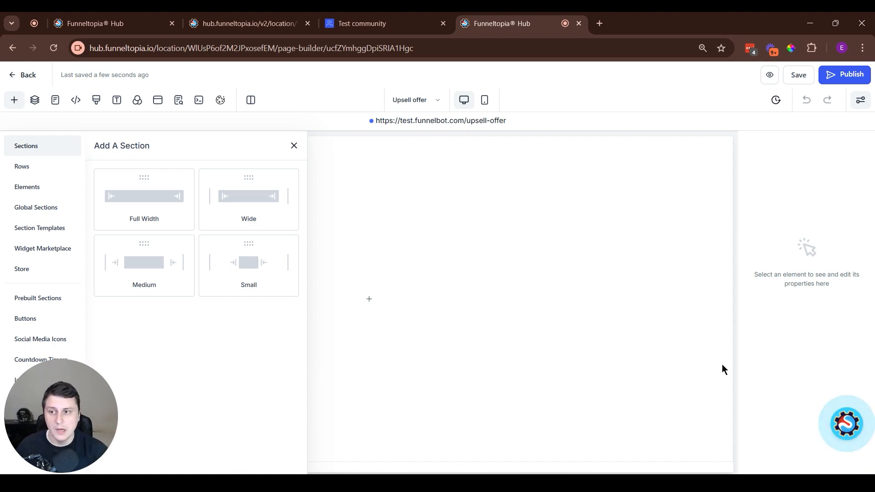
left_click(160, 201)
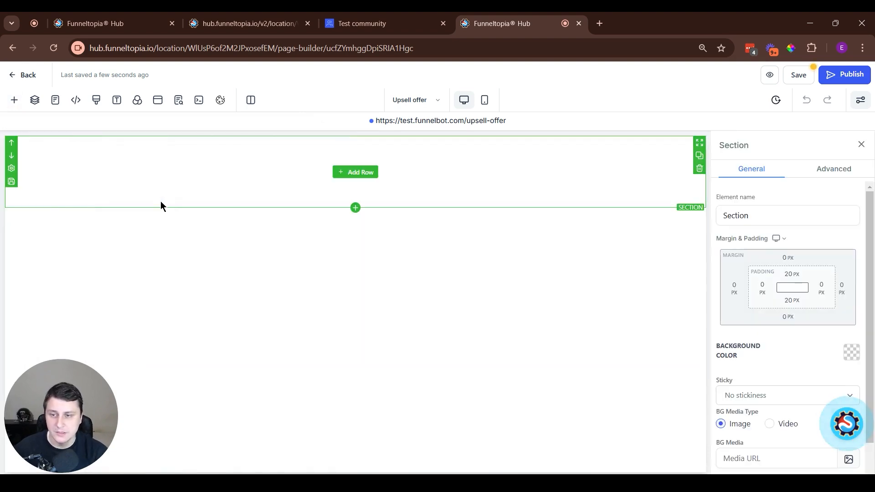
left_click(360, 173)
left_click(152, 199)
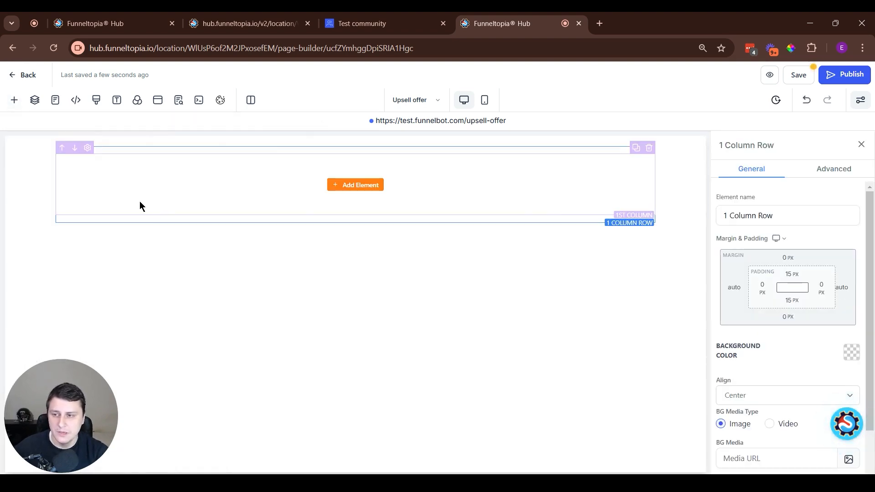
- Find the Upsell element and add it to the row's empty column
left_click(360, 185)
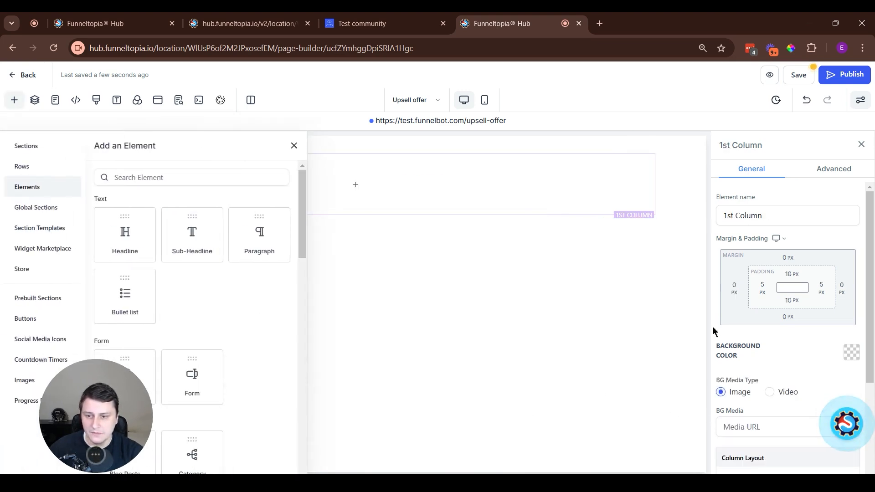
left_click(171, 183)
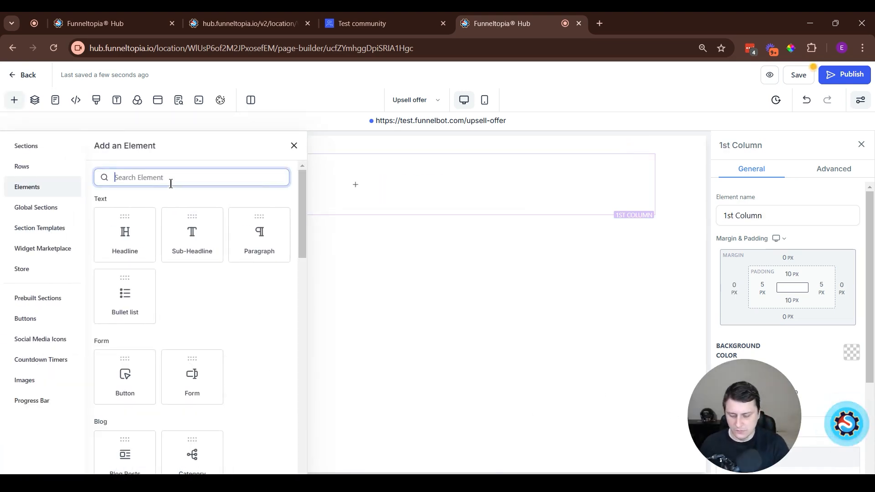
type("upse")
left_click_drag(106, 250, 367, 192)
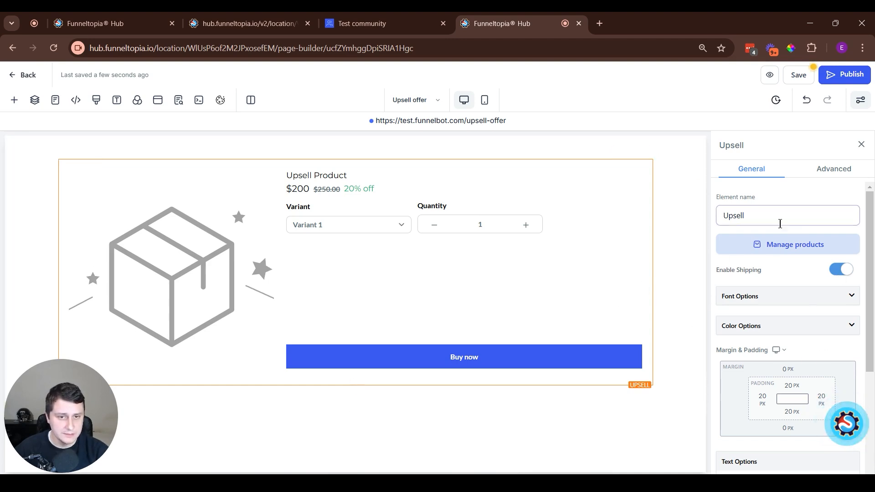
- Review the product list through the Upsell element's product management link and return to the page builder
left_click(758, 248)
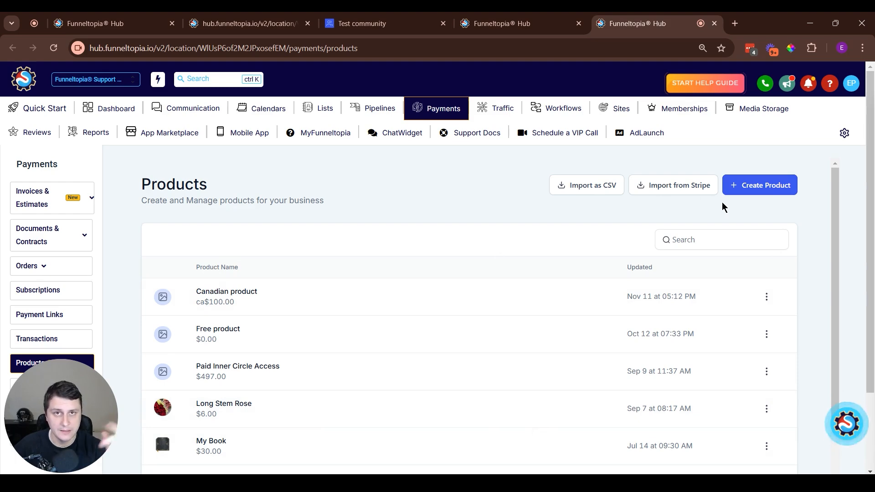
scroll(740, 190, "down", 5)
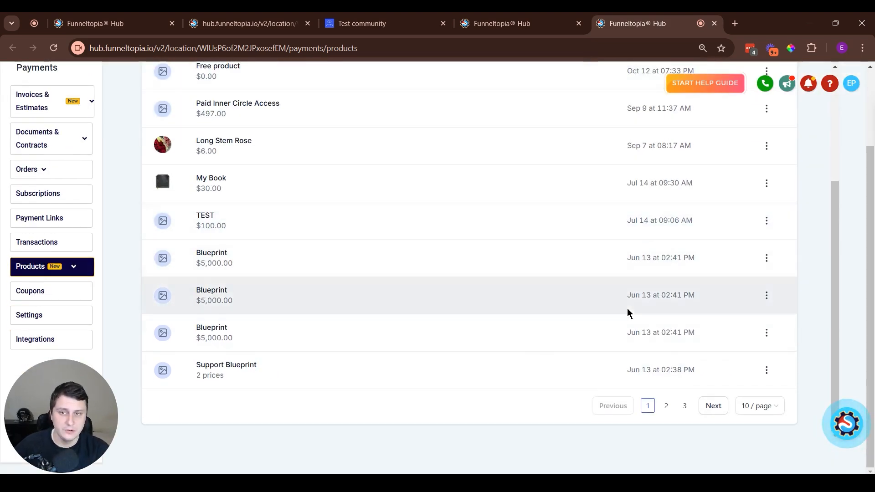
left_click(471, 24)
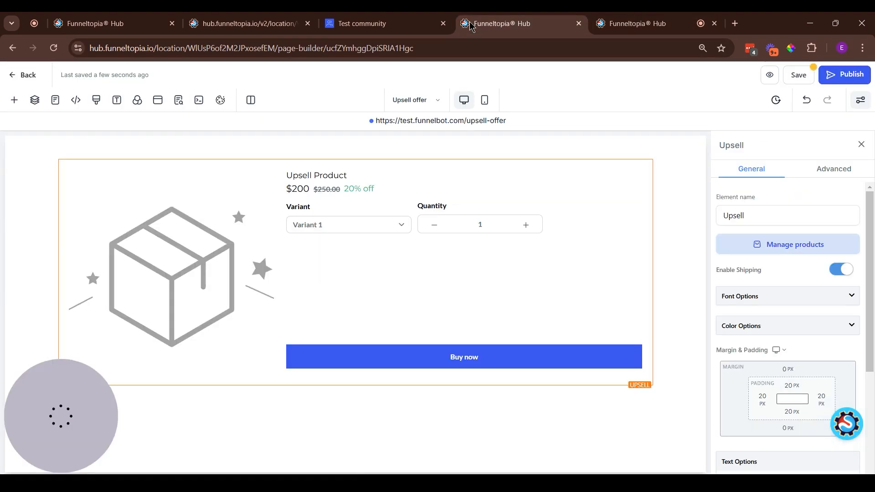
middle_click(628, 16)
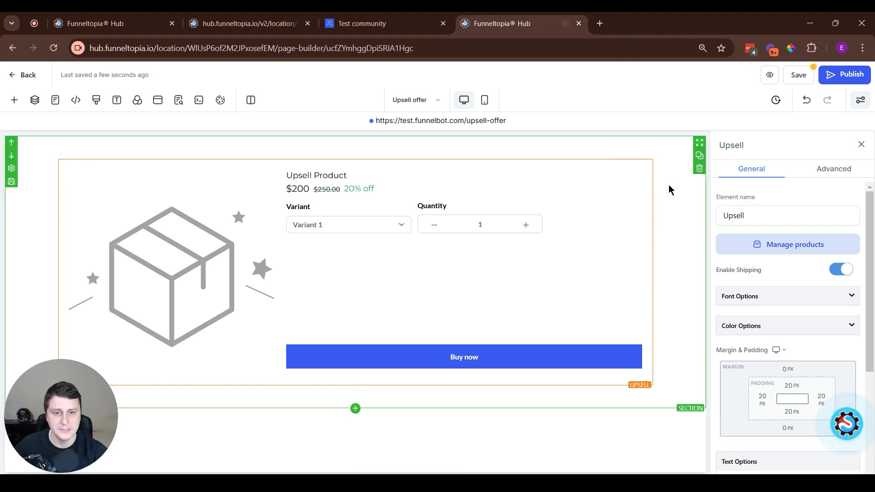
- Set the Upsell element's price discount font size to 20 px
scroll(775, 245, "down", 1)
left_click(771, 242)
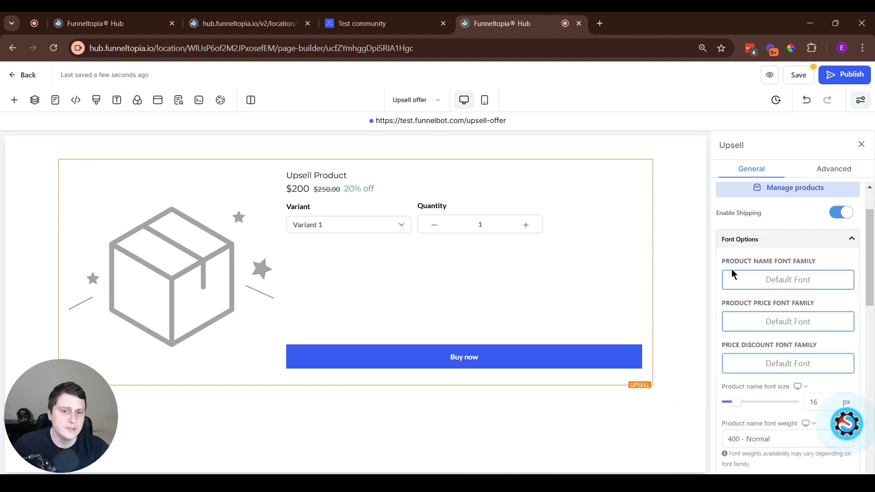
scroll(772, 360, "down", 2)
scroll(775, 360, "up", 1)
scroll(786, 358, "down", 3)
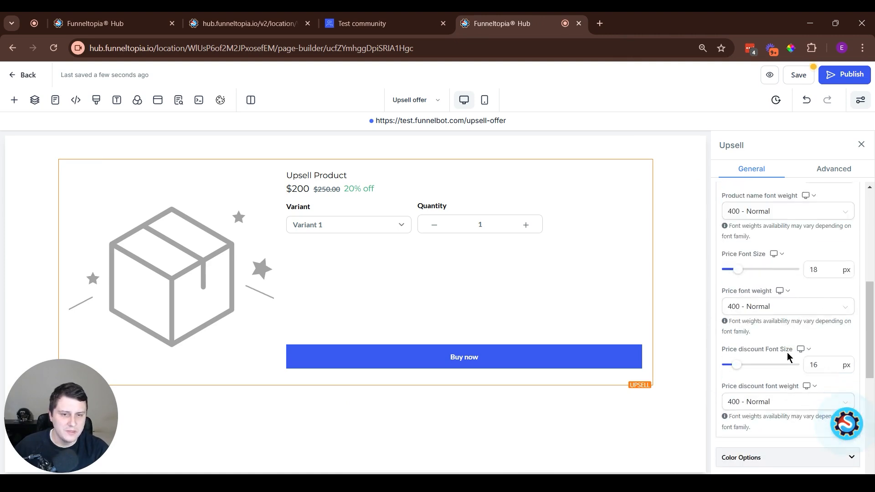
mouse_move(737, 365)
left_mouse_down()
mouse_move(750, 379)
mouse_move(740, 370)
left_mouse_up()
scroll(769, 352, "down", 3)
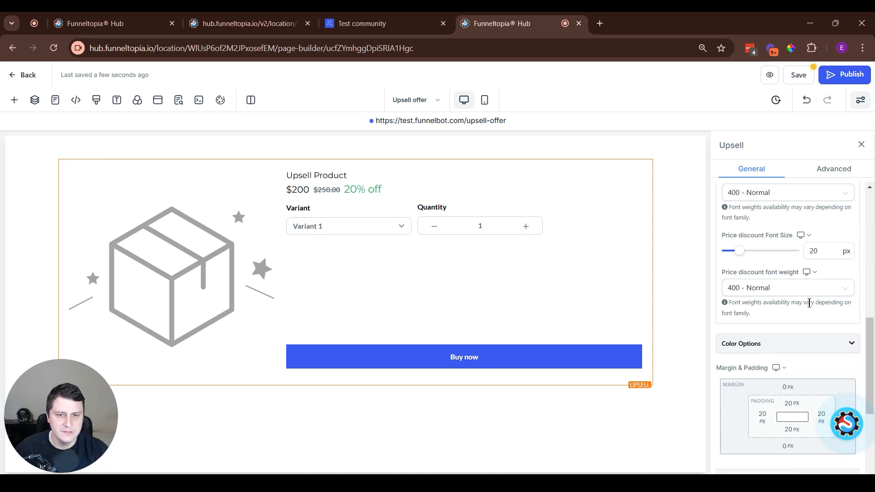
- Change the Upsell element's price discount color to red from the default colors
scroll(808, 302, "down", 3)
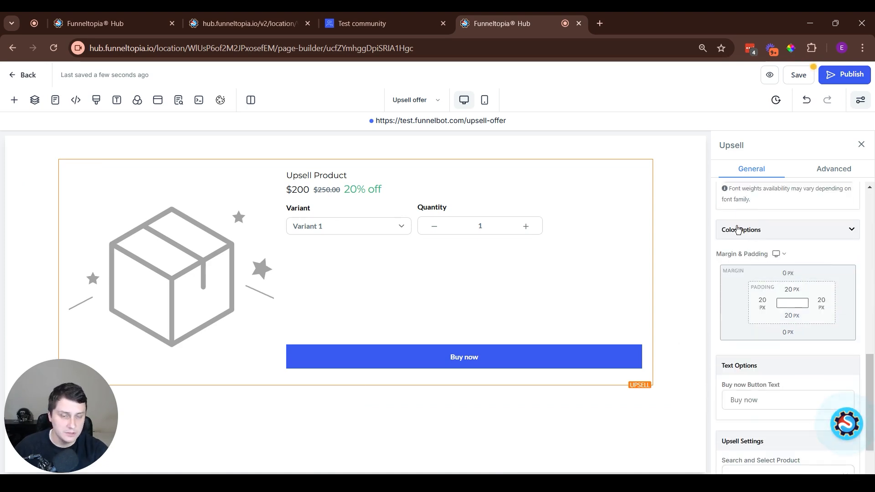
scroll(747, 273, "up", 7)
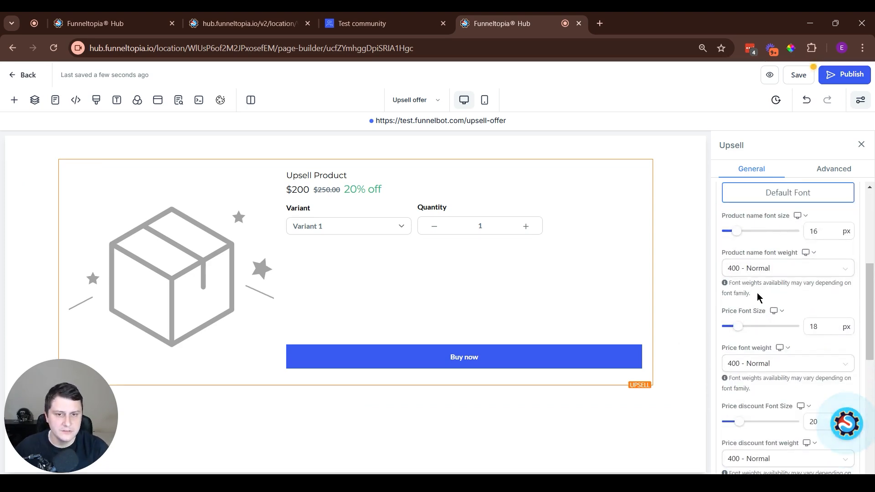
scroll(759, 297, "down", 3)
scroll(759, 296, "down", 3)
left_click(771, 291)
scroll(773, 294, "down", 4)
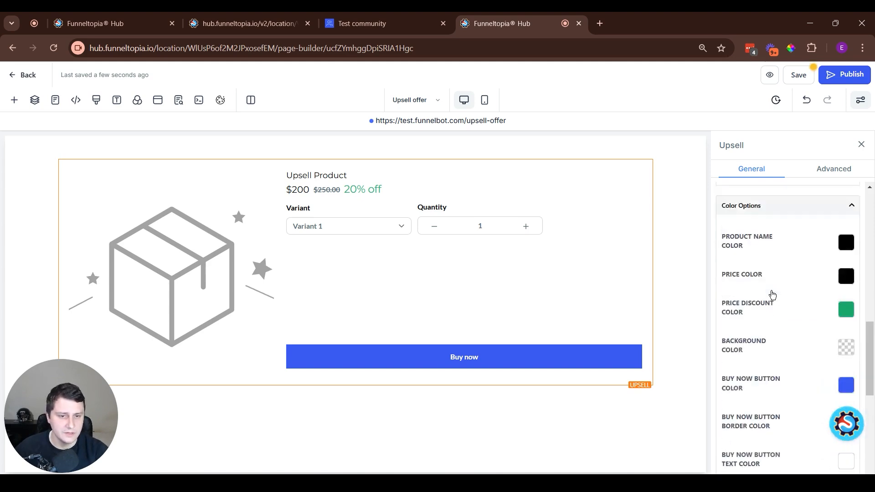
scroll(822, 244, "up", 3)
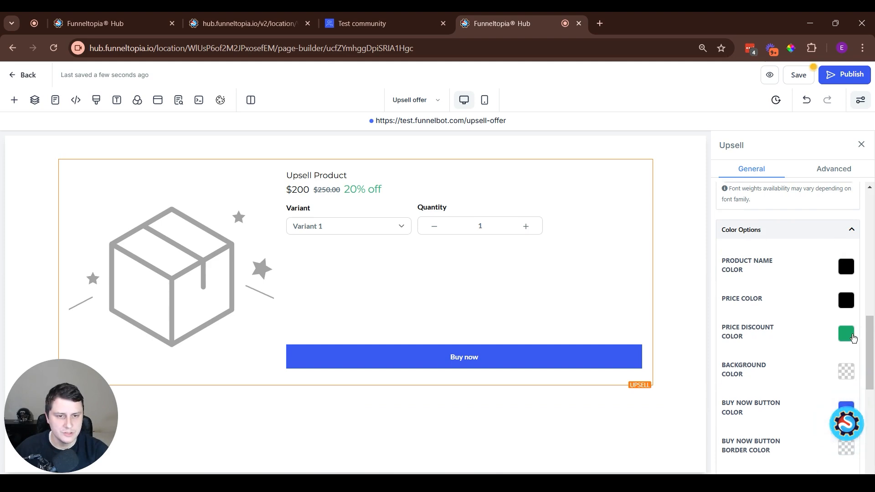
left_click(846, 333)
left_click(808, 255)
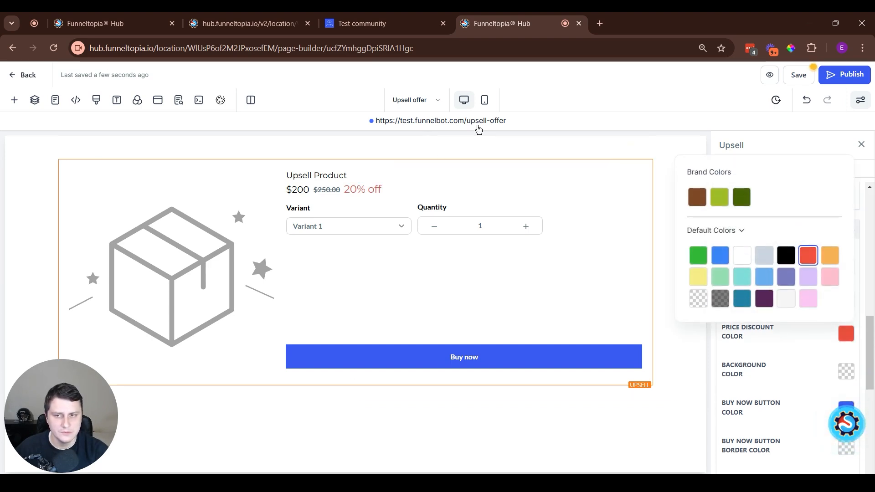
left_click(718, 355)
- Set the Upsell element's top margin to 10 px
scroll(753, 347, "down", 3)
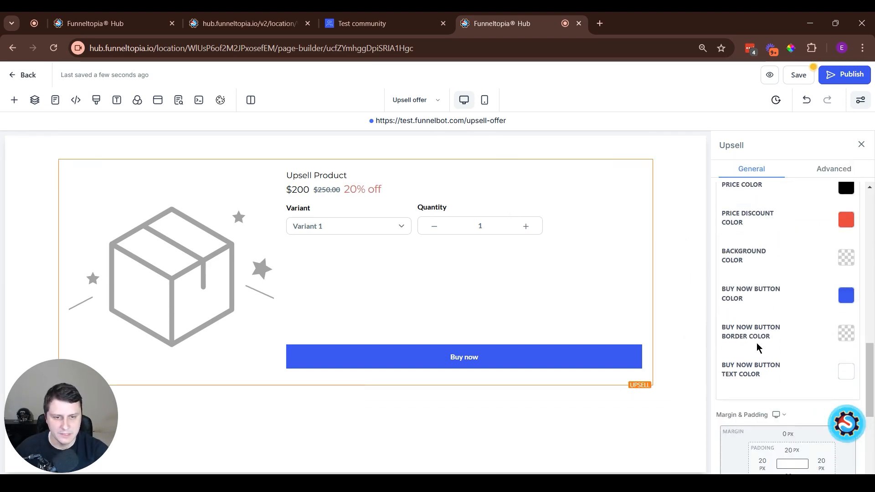
scroll(758, 348, "down", 3)
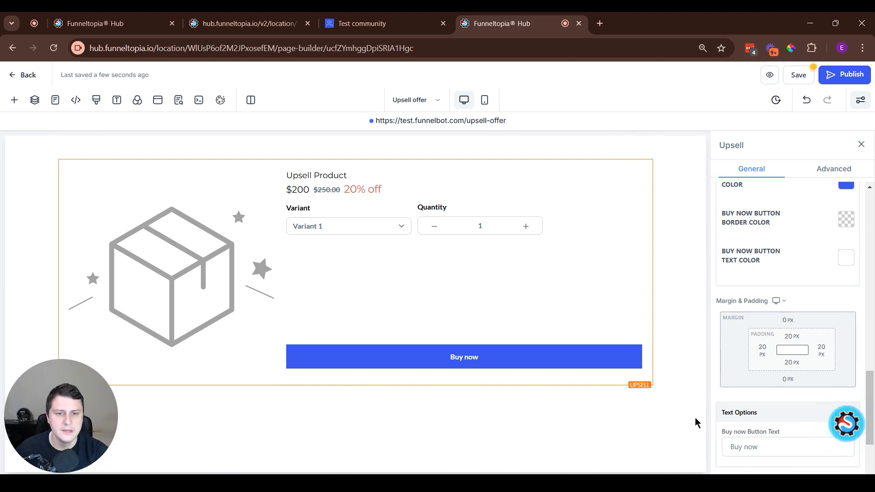
left_click(787, 319)
left_click(847, 384)
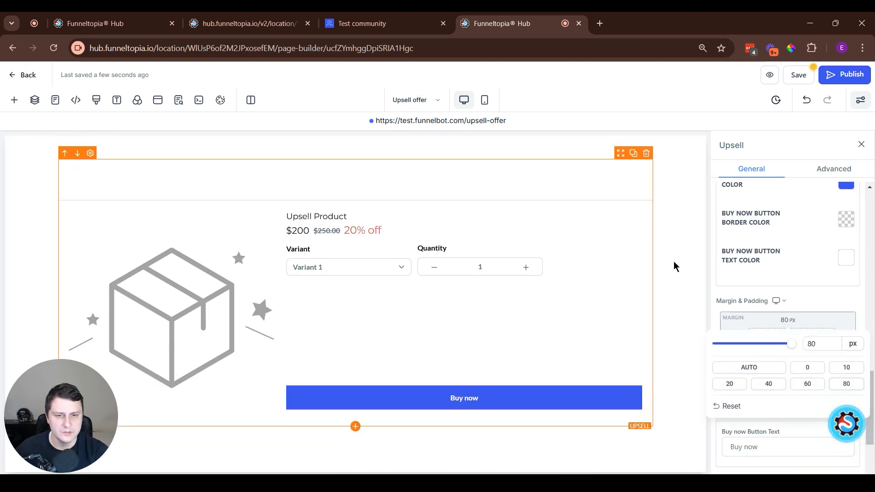
left_click(854, 370)
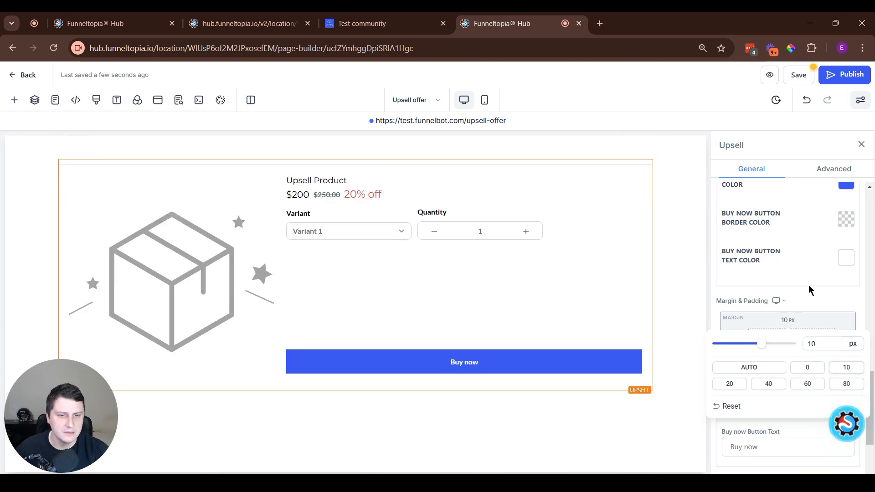
- Change the Upsell element's buy now button text to "Upgrade my offer!"
scroll(813, 303, "down", 3)
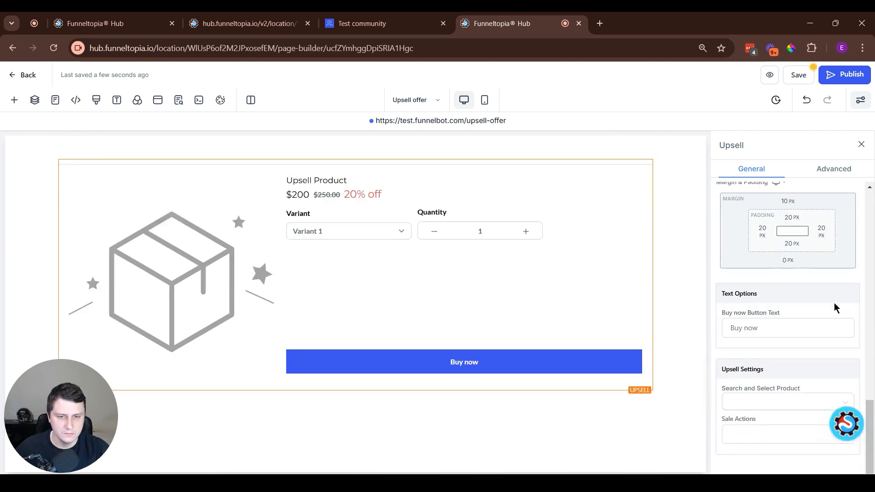
left_click_drag(777, 330, 684, 332)
left_click(780, 325)
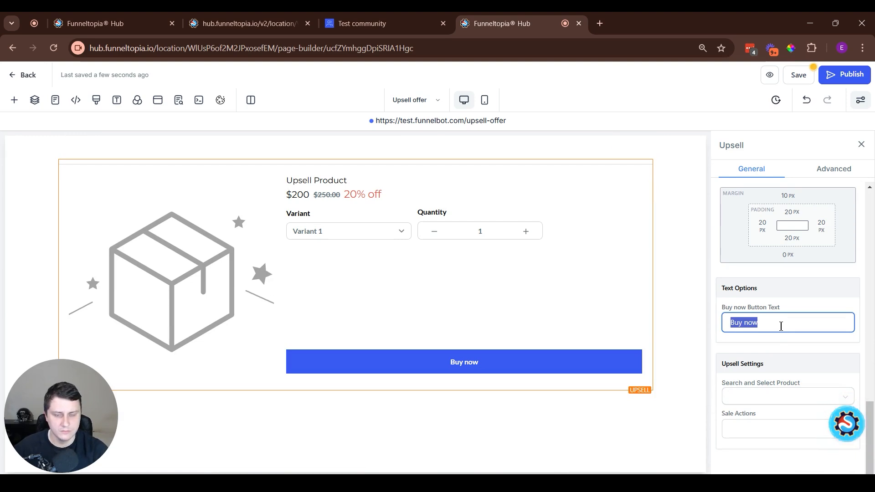
type("Upgrade ")
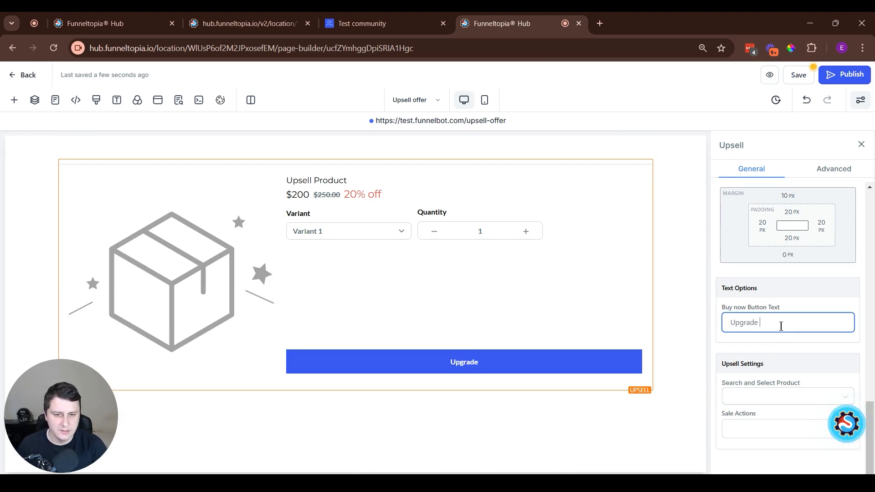
type("my offer!")
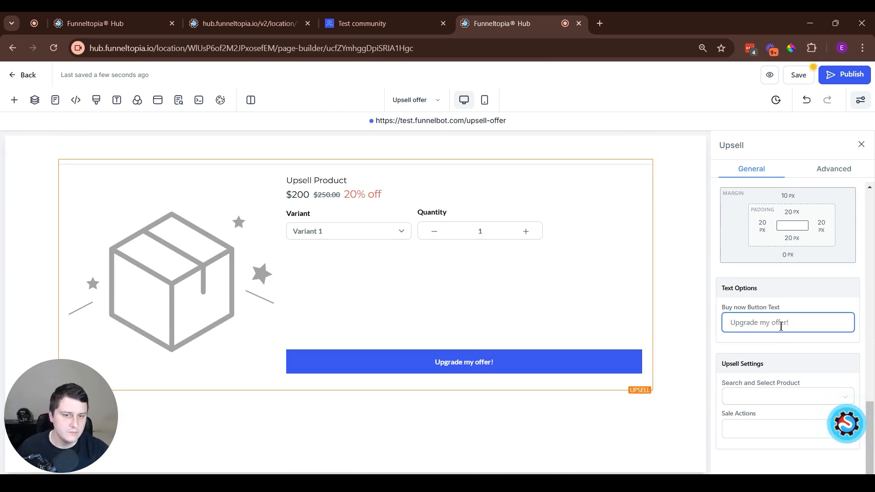
- Assign the Add 1 Dog Monthly Bag Subscription product to the Upsell element and check its name and price in the preview
left_click(787, 404)
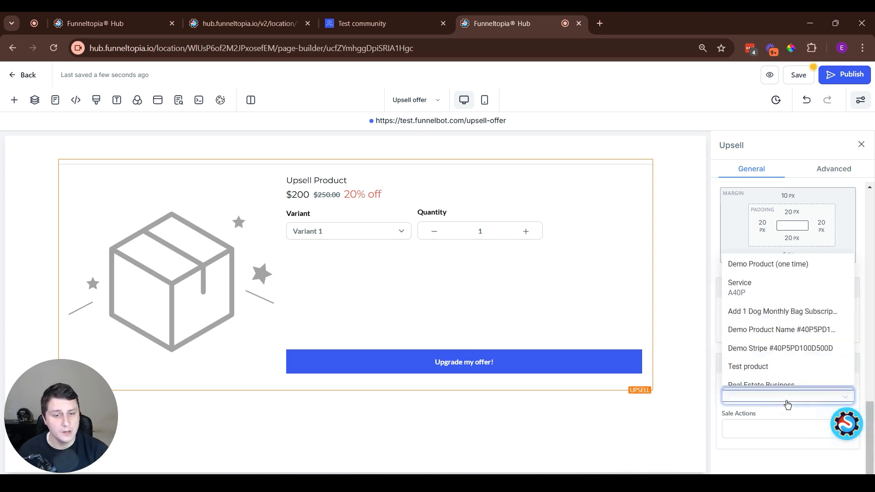
scroll(799, 316, "down", 2)
scroll(799, 315, "up", 2)
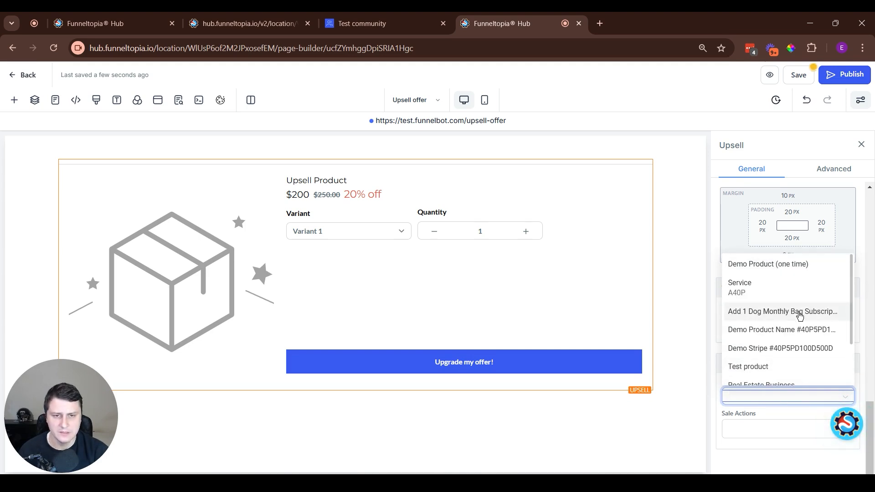
left_click(799, 313)
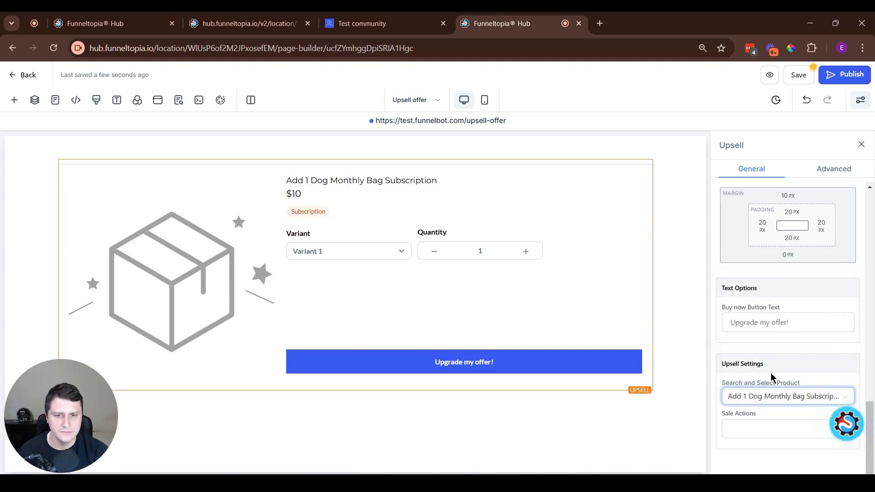
left_click_drag(251, 176, 396, 201)
left_click(284, 180)
left_click_drag(276, 181, 494, 192)
left_click(279, 194)
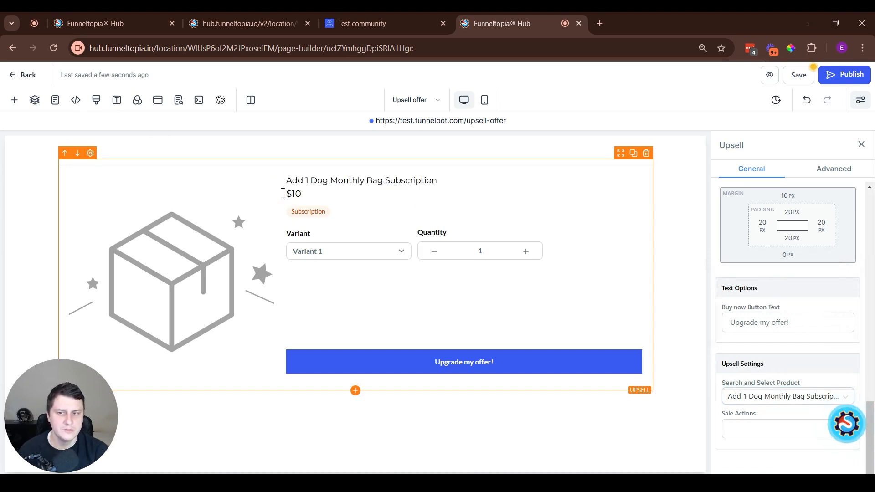
left_click_drag(281, 187, 456, 183)
- Assign Demo Product (one time) as the Upsell element's product and check its name and price in the preview
left_click(806, 396)
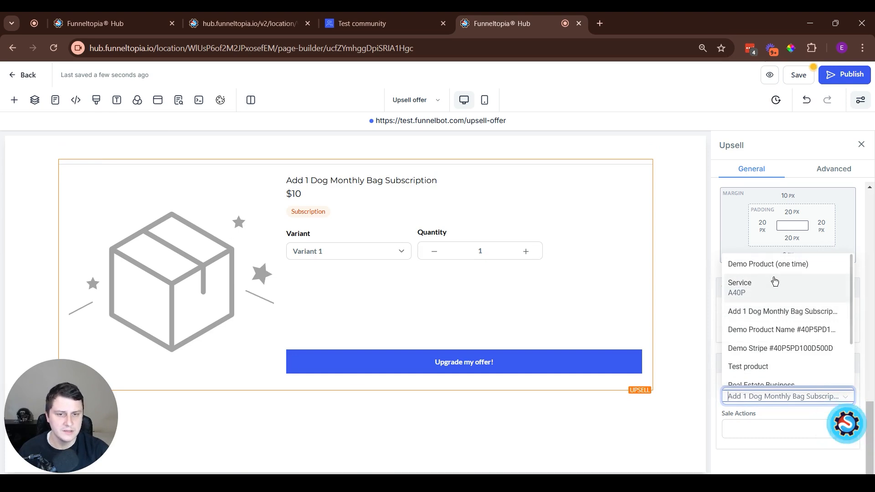
left_click(818, 270)
left_click_drag(275, 191, 445, 168)
left_click(363, 182)
left_click_drag(364, 182, 274, 193)
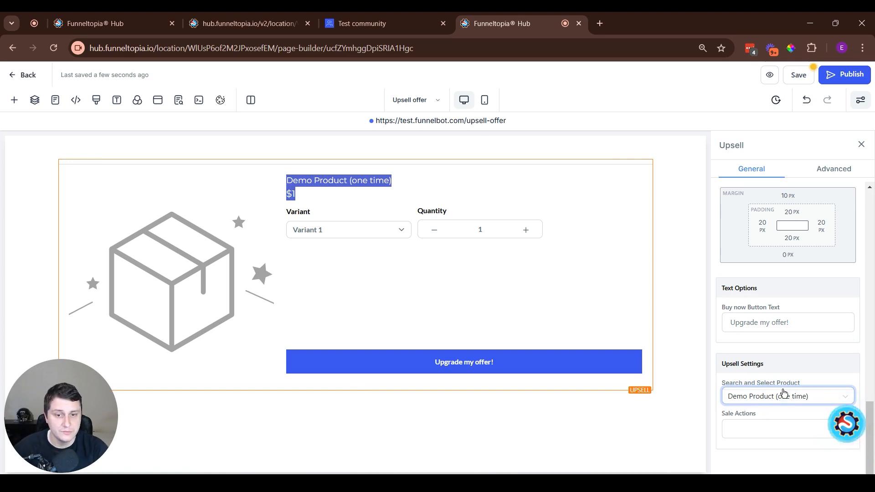
- Set the Upsell element's sale action to Select a step with "Thank you!" as the website page
left_click(746, 432)
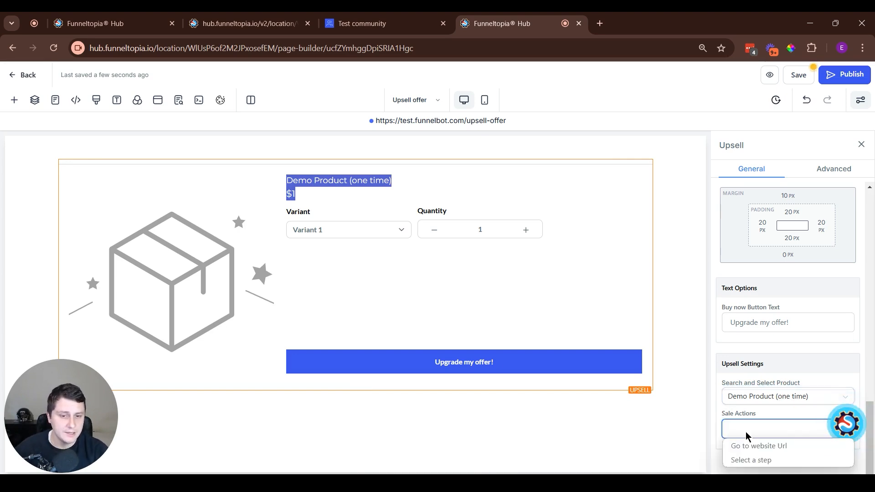
left_click(801, 461)
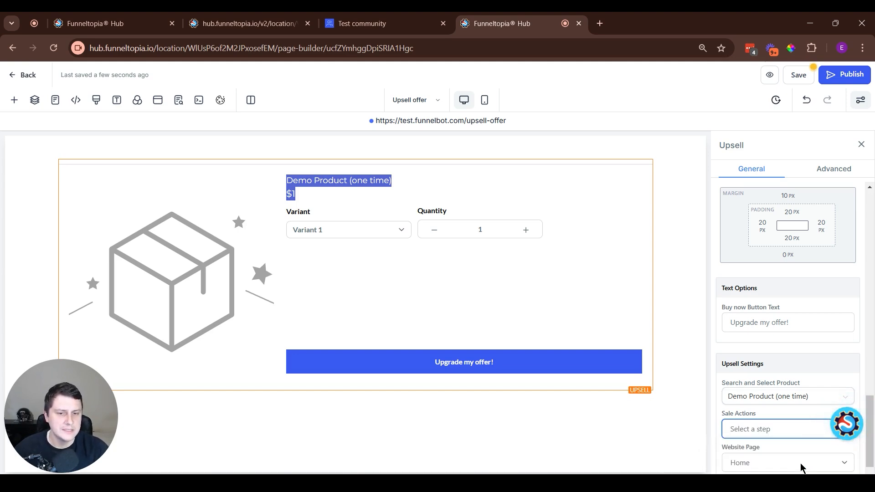
scroll(733, 421, "down", 1)
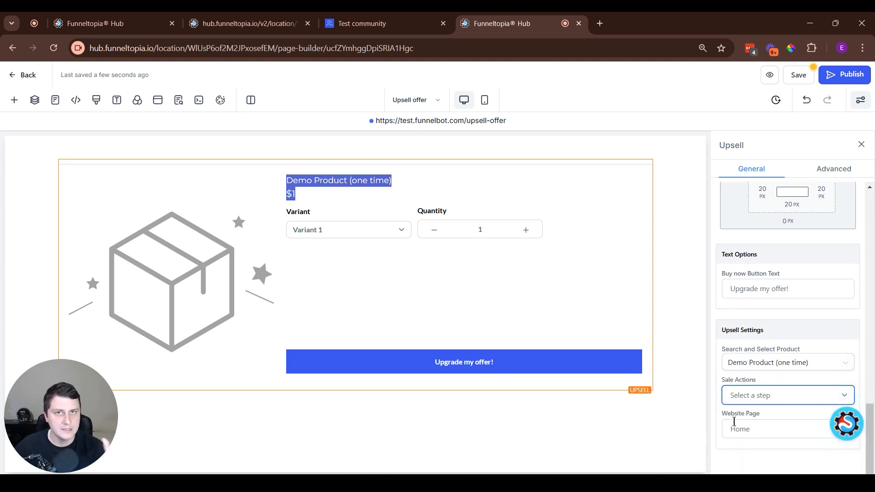
left_click(751, 436)
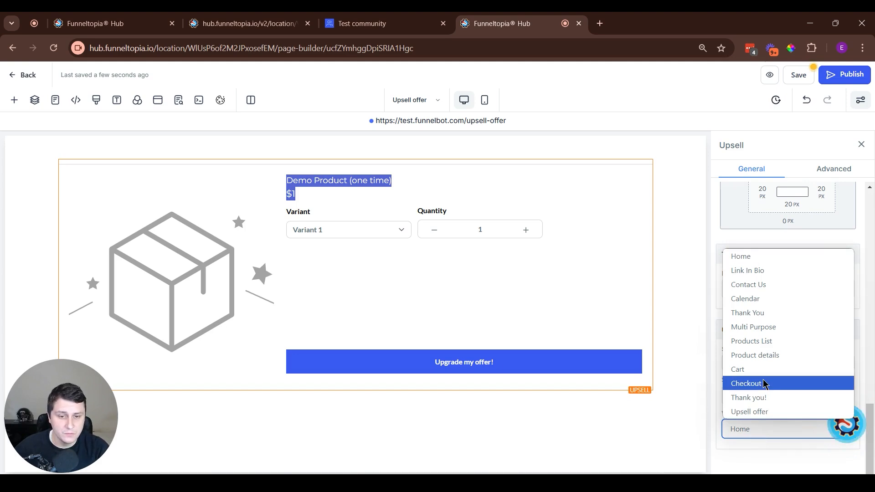
left_click(765, 399)
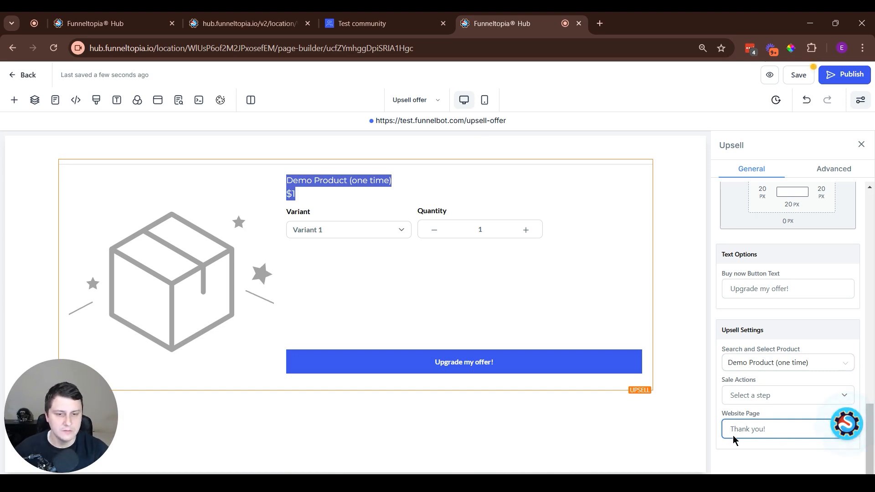
left_click(761, 395)
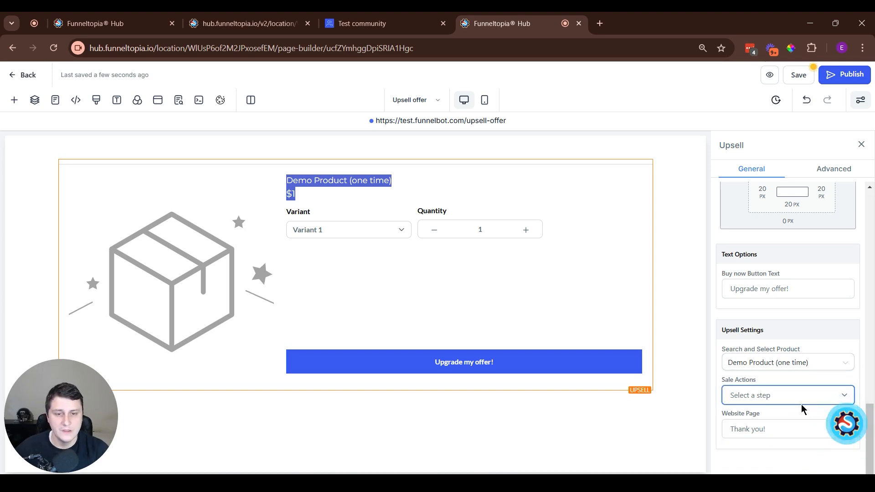
- Review the Upsell element's advanced settings for borders, shadow, custom class and visibility
left_click(832, 176)
scroll(826, 357, "up", 4)
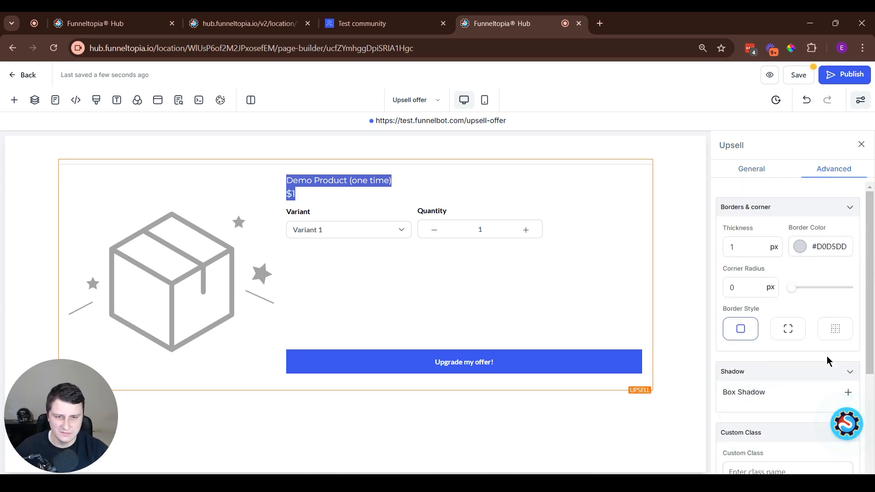
scroll(803, 219, "down", 1)
scroll(798, 251, "up", 1)
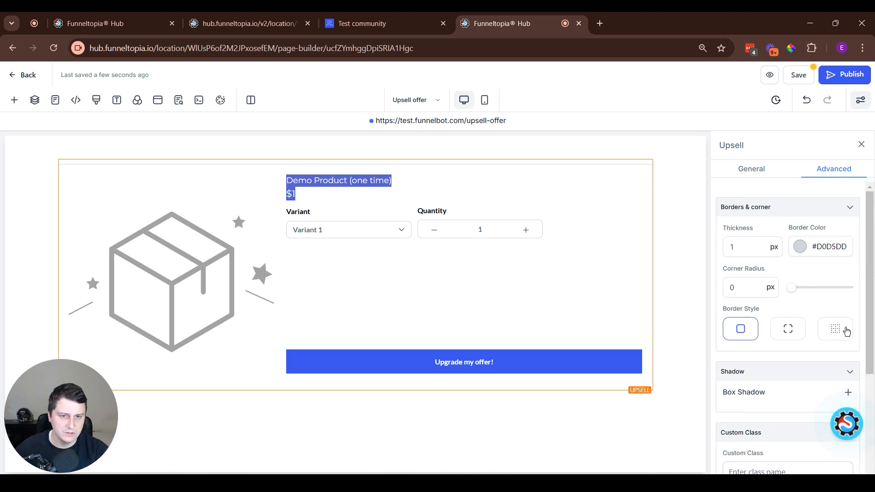
scroll(802, 283, "down", 1)
scroll(755, 314, "down", 2)
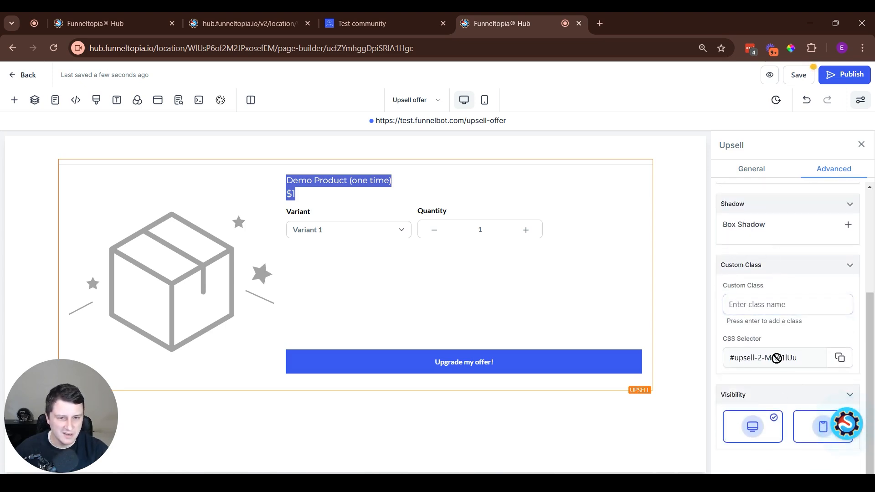
left_click(833, 429)
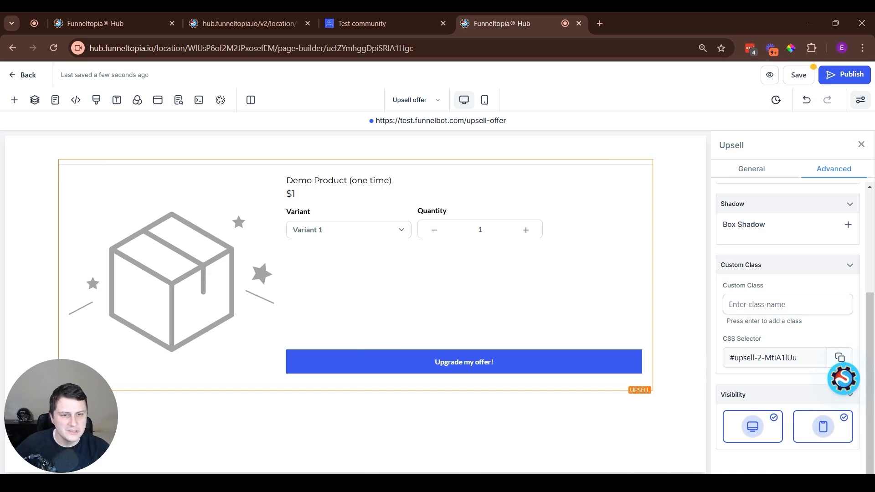
left_click_drag(820, 384, 826, 440)
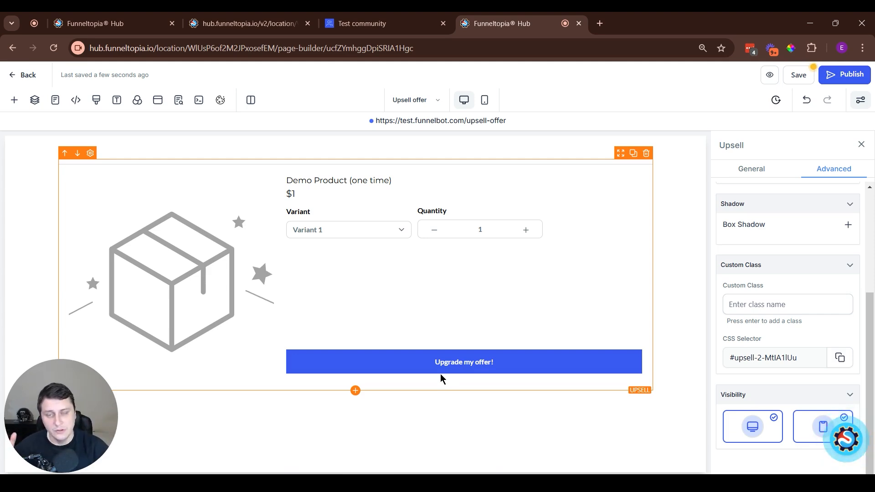
- Search the elements for "button" and add a Button element directly below the Upsell element
left_click(355, 391)
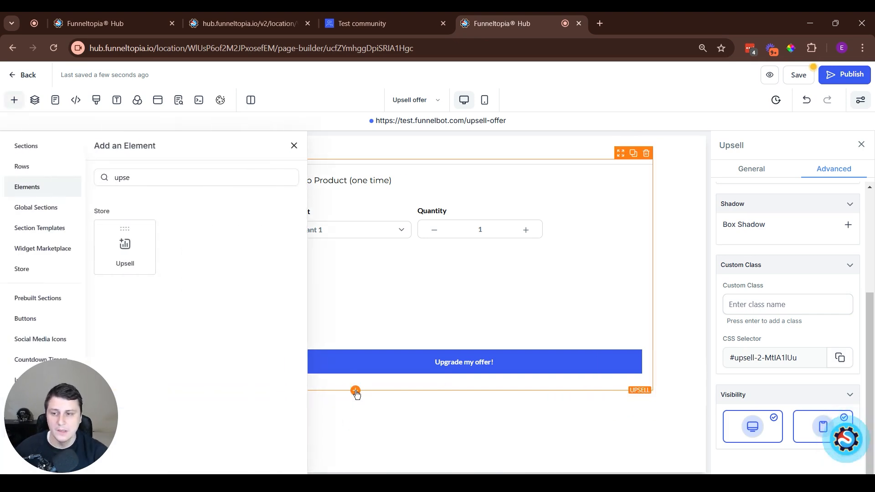
double_click(145, 177)
type("button")
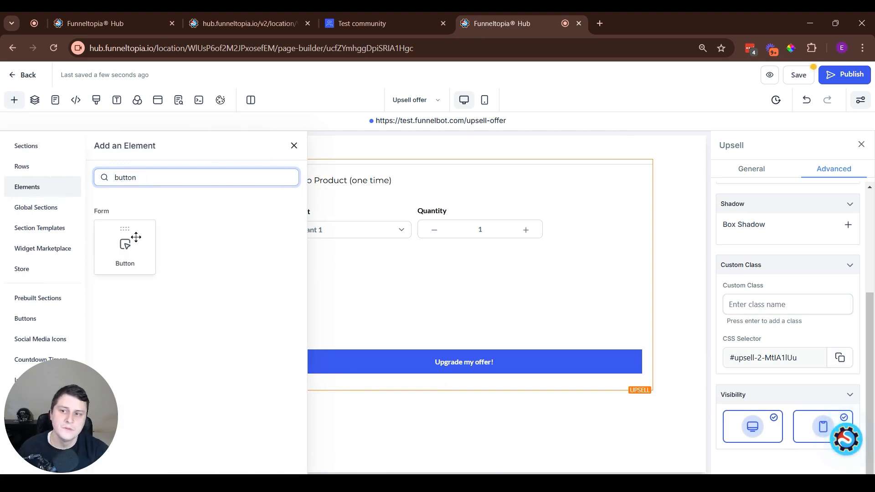
left_click_drag(136, 237, 425, 404)
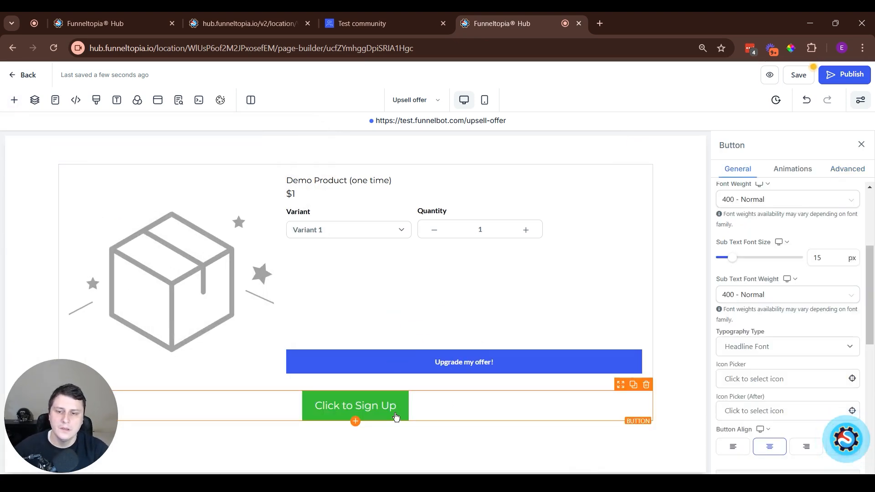
- Change the new button's text to "No thank you!"
scroll(770, 283, "down", 3)
scroll(789, 280, "down", 6)
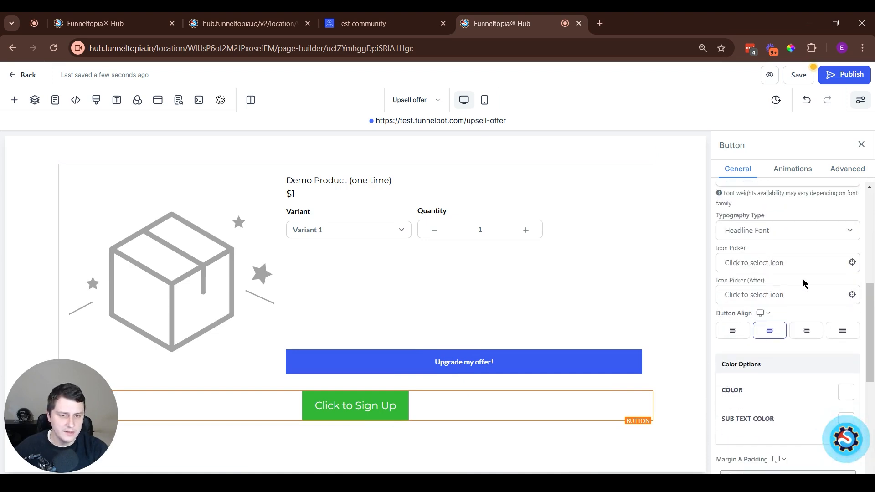
left_click(773, 325)
key("ctrl+a")
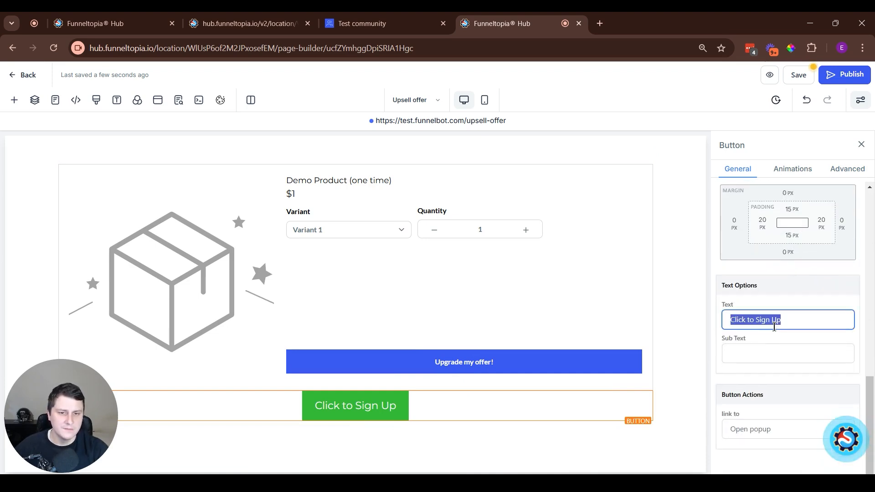
type("No thank you")
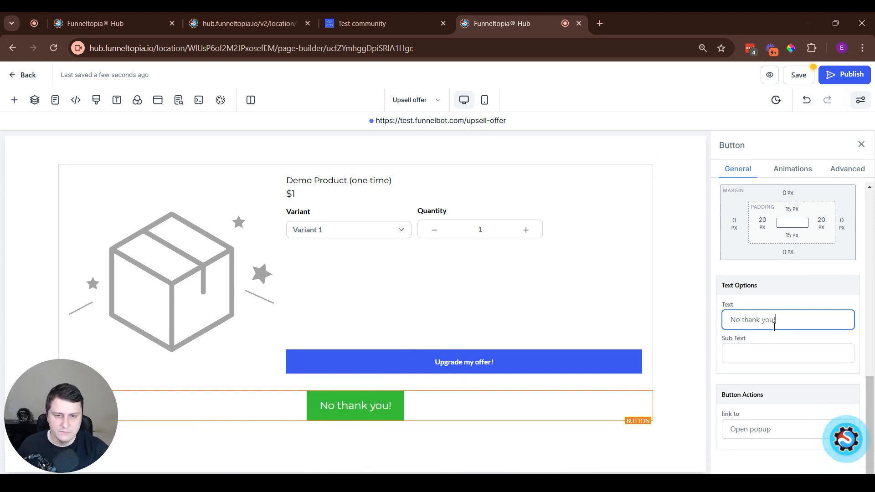
type("!")
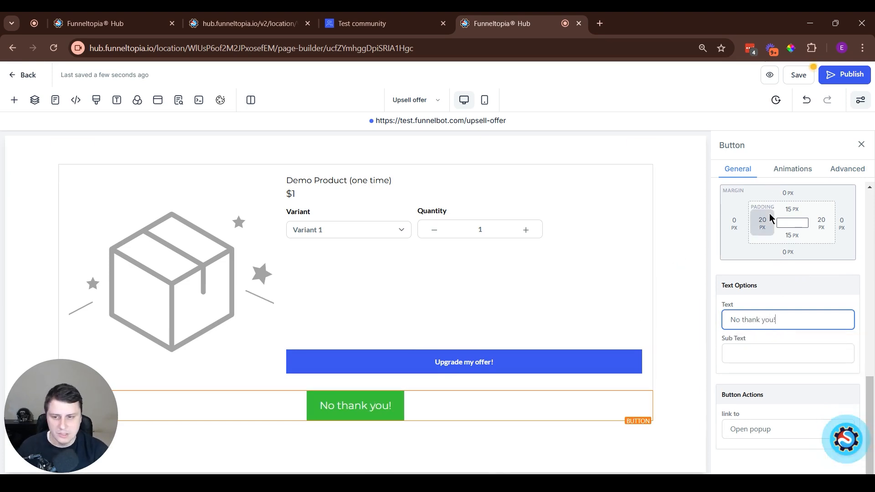
- Set the "No thank you!" button's background color to Red from the default colors
scroll(770, 215, "up", 5)
scroll(772, 219, "up", 5)
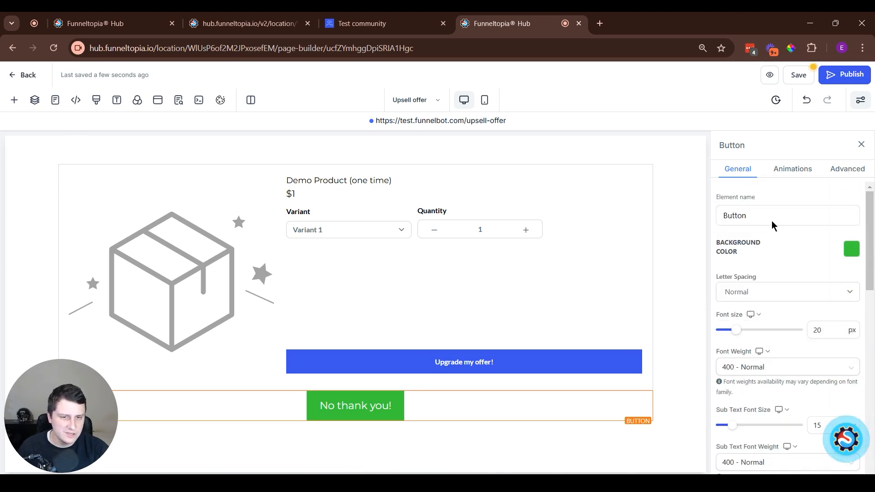
left_click(850, 249)
left_click(814, 171)
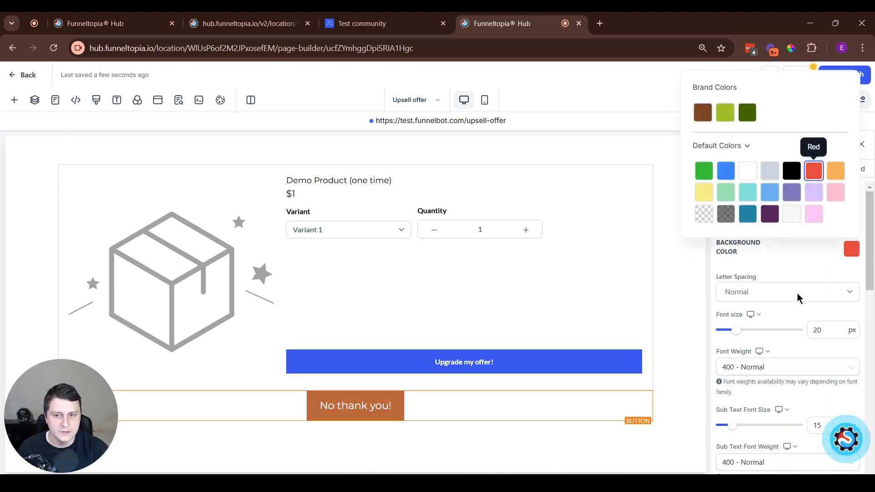
left_click(748, 260)
- Set the "No thank you!" button's action to Go to Page with "Thank you!" as the website page
scroll(773, 319, "down", 6)
scroll(773, 372, "down", 1)
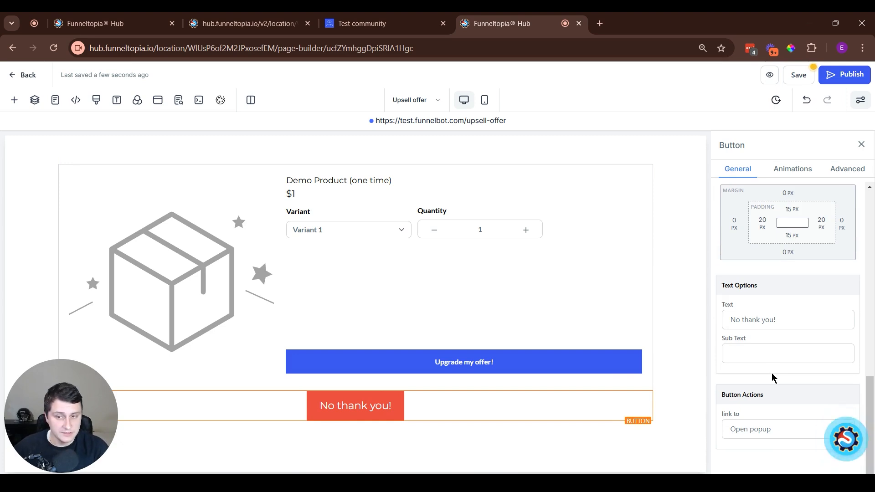
left_click(763, 438)
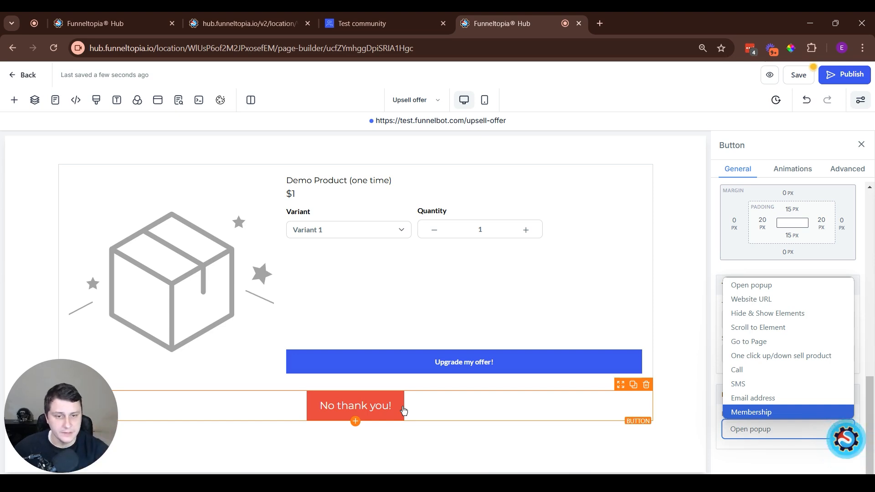
left_click(753, 342)
scroll(781, 436, "down", 1)
left_click(776, 433)
left_click(775, 409)
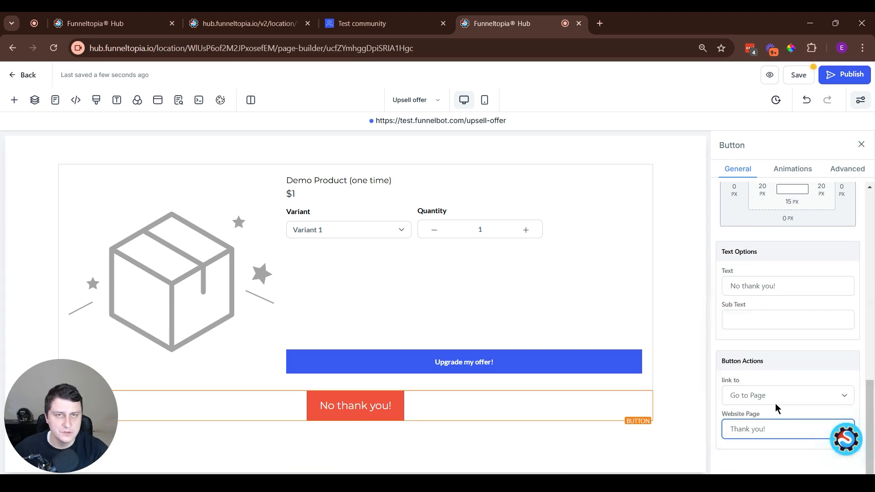
- Publish the upsell offer page and open the Funneltopia support widget
left_click(838, 74)
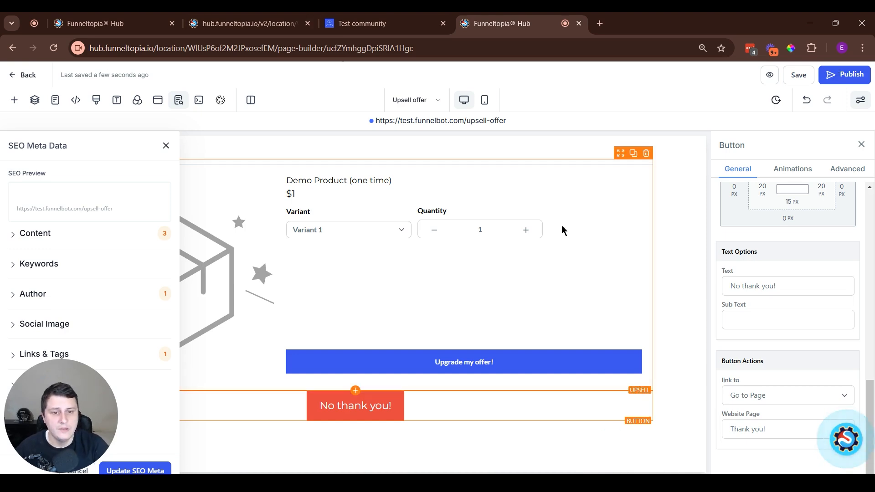
left_click(848, 446)
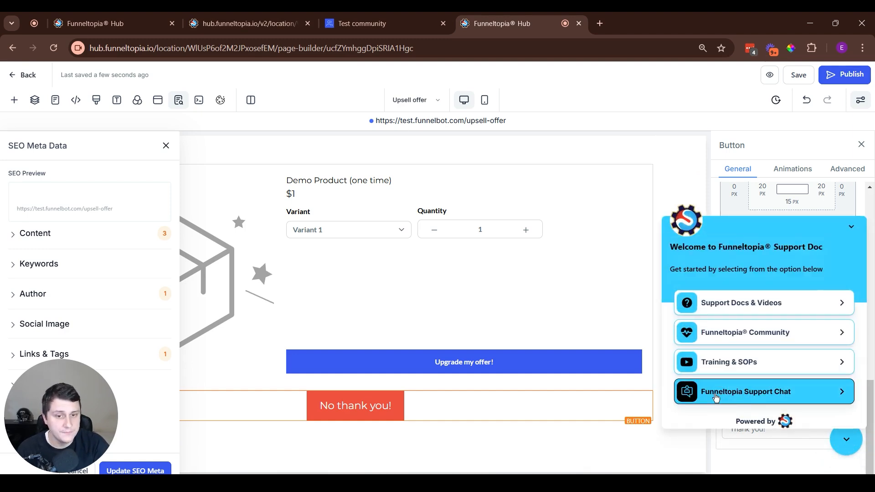